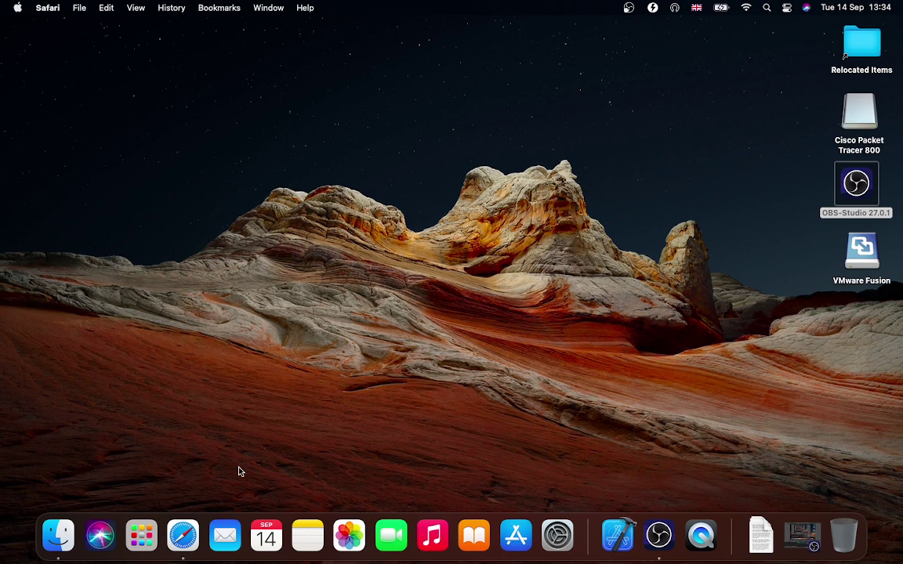
# - Run a Safari web search for 'vmware fusion'
pyautogui.click(183, 535)
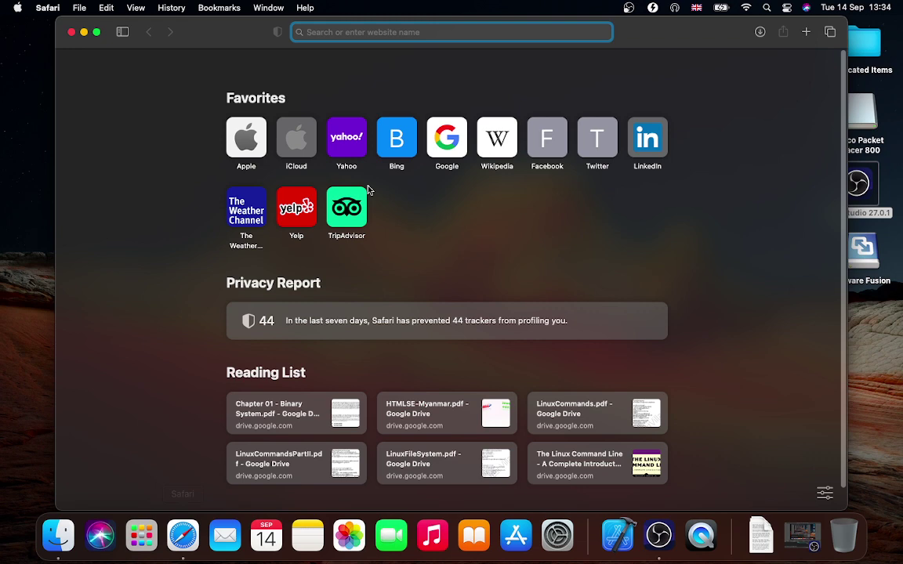
pyautogui.write('vmwa')
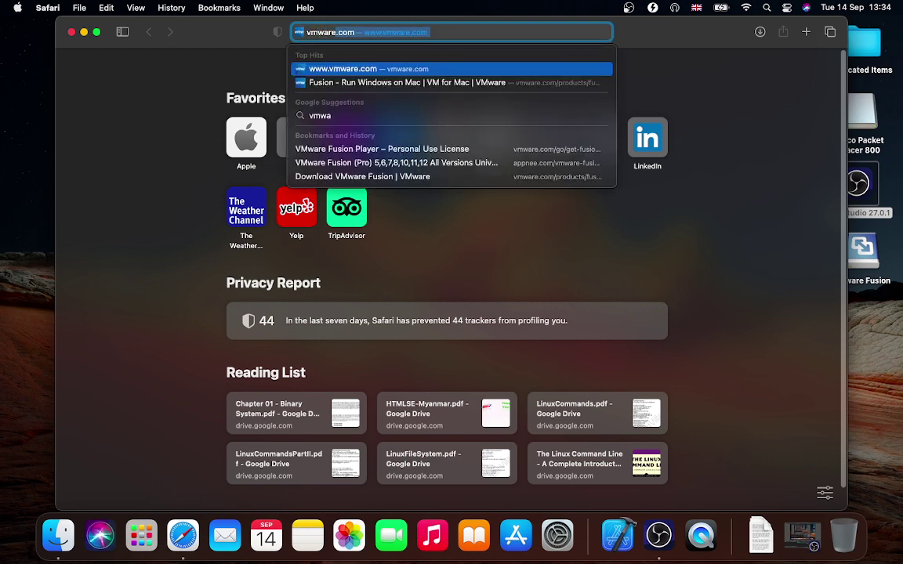
pyautogui.write('re fusion')
pyautogui.press('Return')
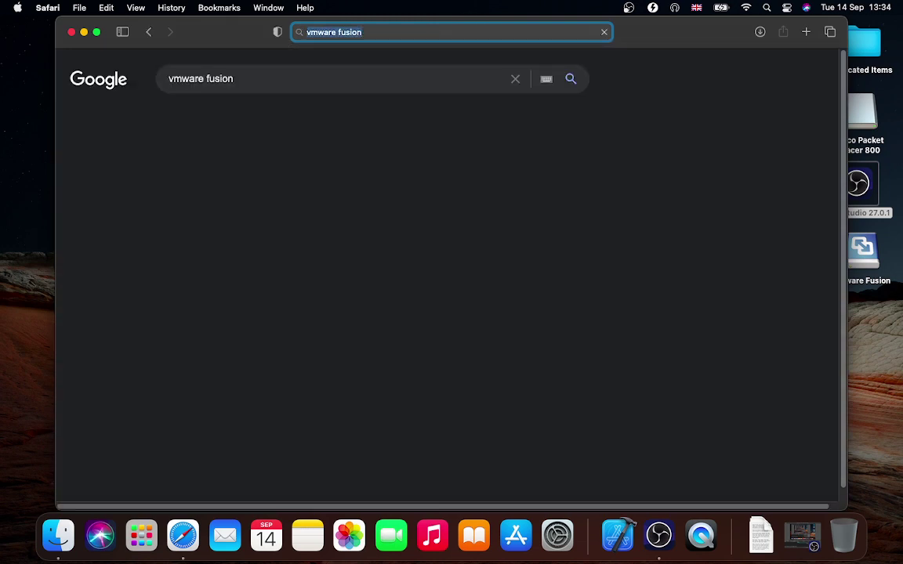
# - Open VMware Fusion's free-trial page and scroll to the Fusion 12 Pro and Player cards
pyautogui.click(261, 186)
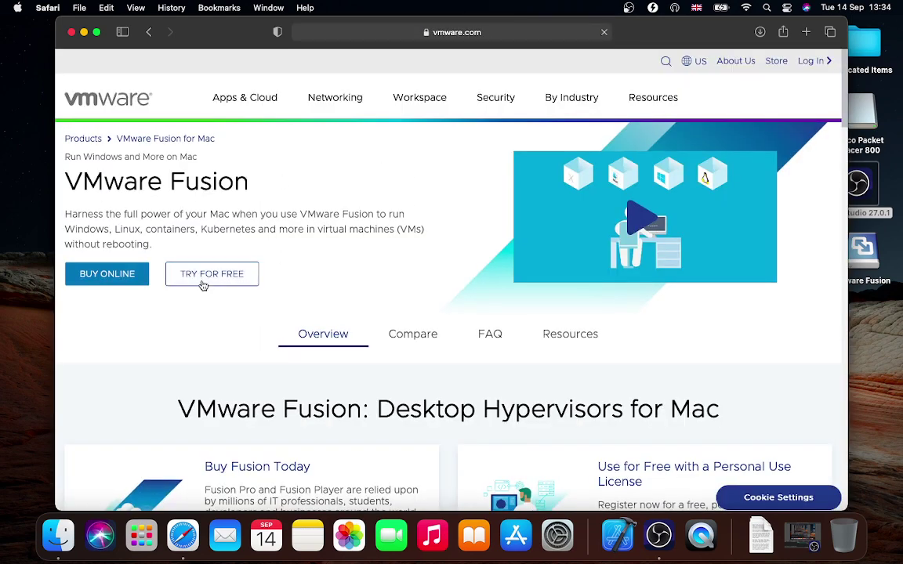
pyautogui.click(202, 284)
pyautogui.scroll(-5, 338, 286)
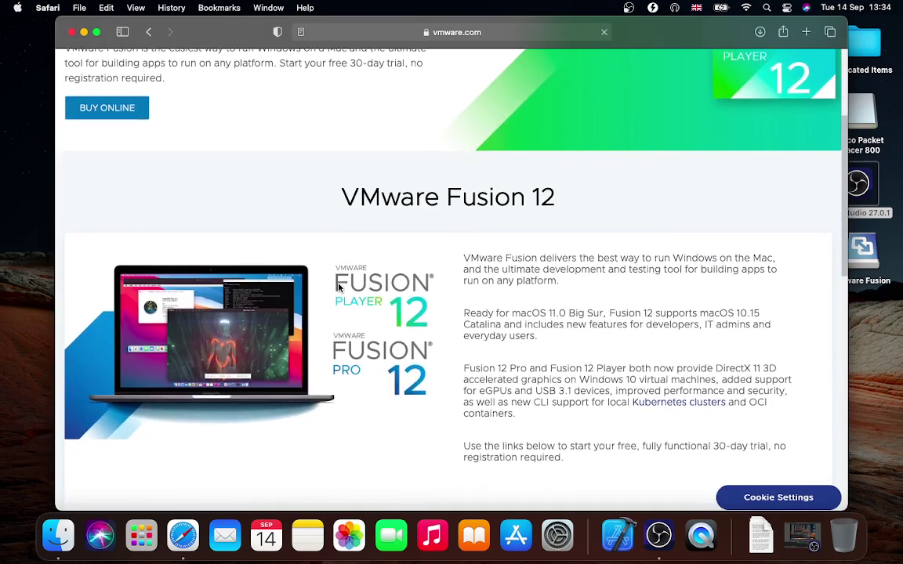
pyautogui.scroll(-5, 339, 286)
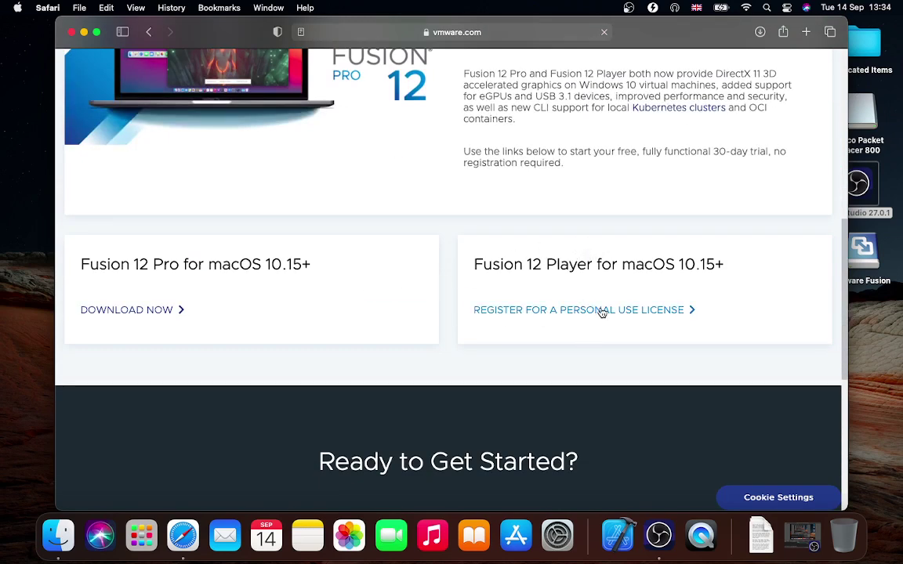
# - Start the Fusion 12 Pro download, then stop VMware-Fusion-12.1.2-17964953.dmg in Downloads
pyautogui.click(151, 312)
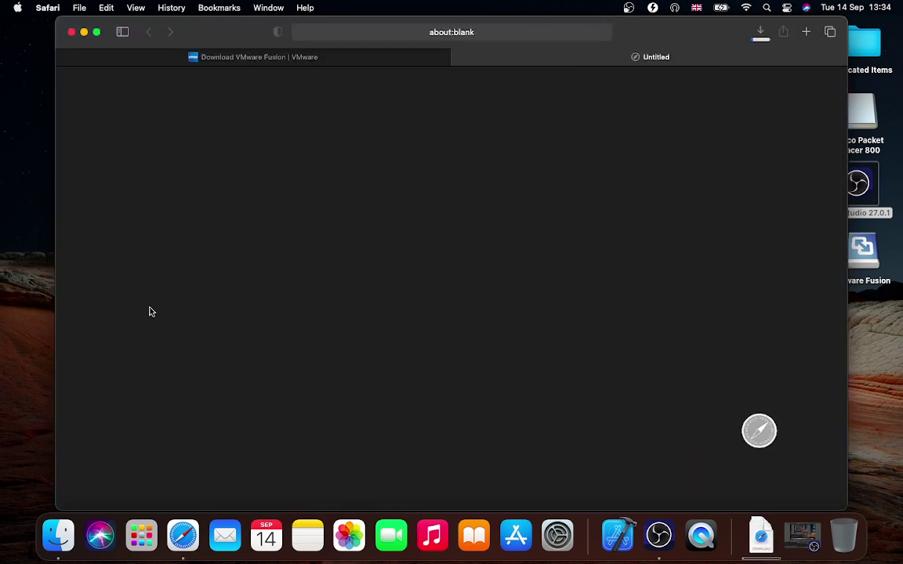
pyautogui.click(759, 36)
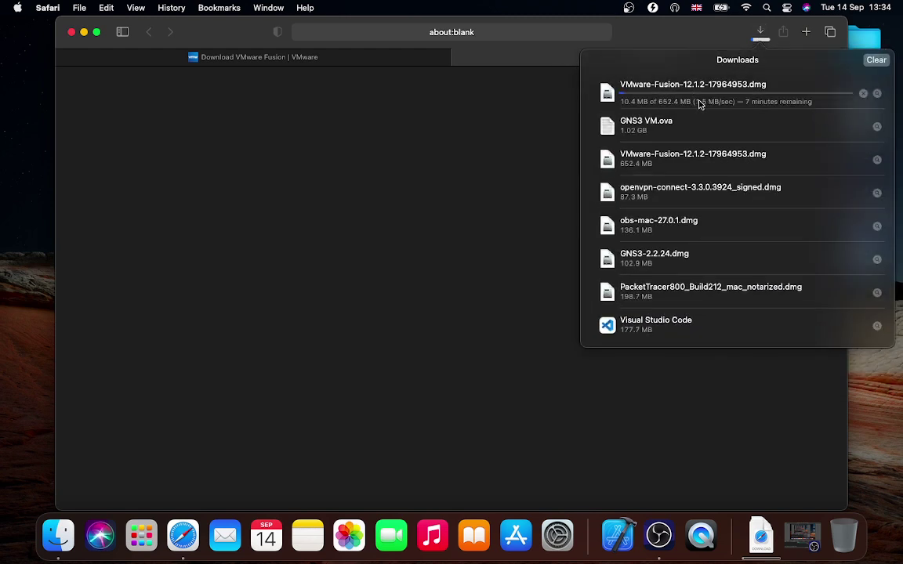
pyautogui.click(864, 95)
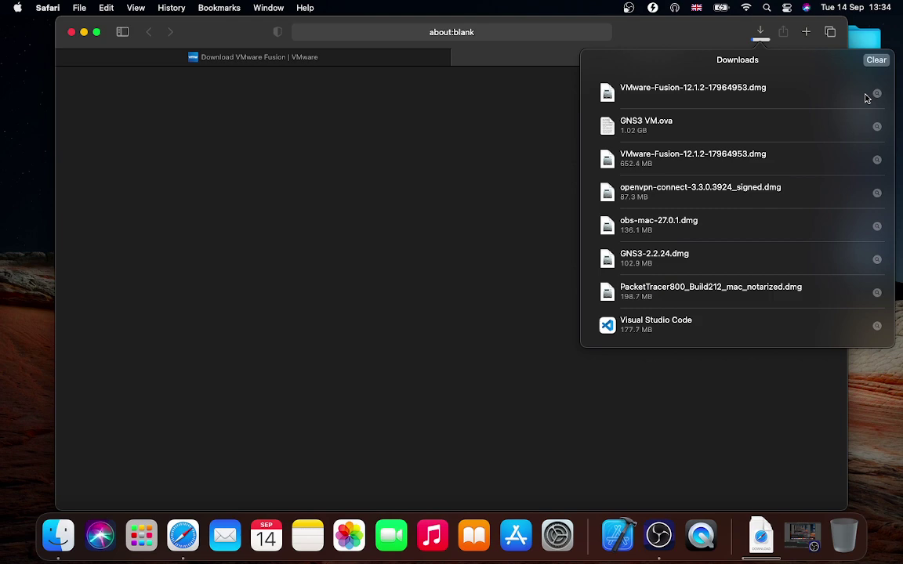
# - Launch VMware Fusion from Launchpad and return to Safari's Download VMware Fusion tab
pyautogui.click(525, 107)
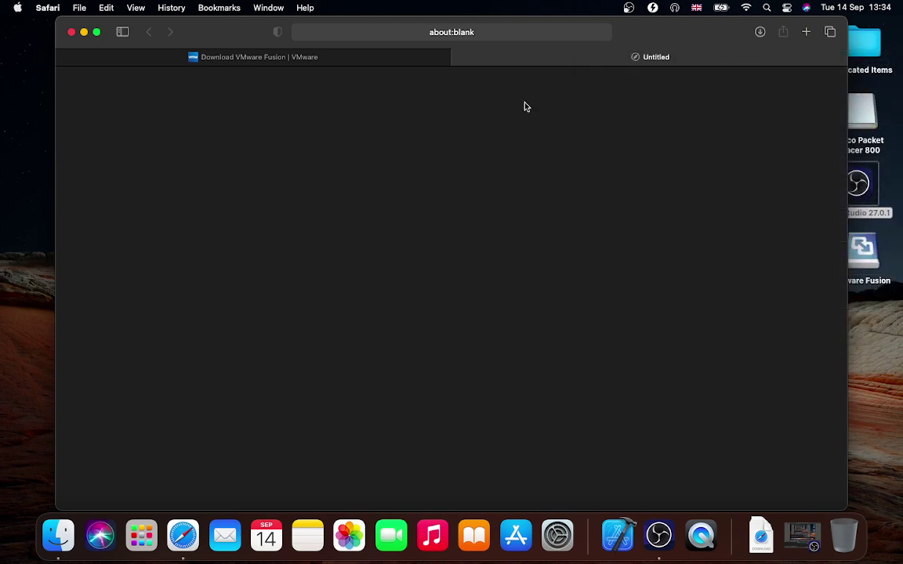
pyautogui.press('F4')
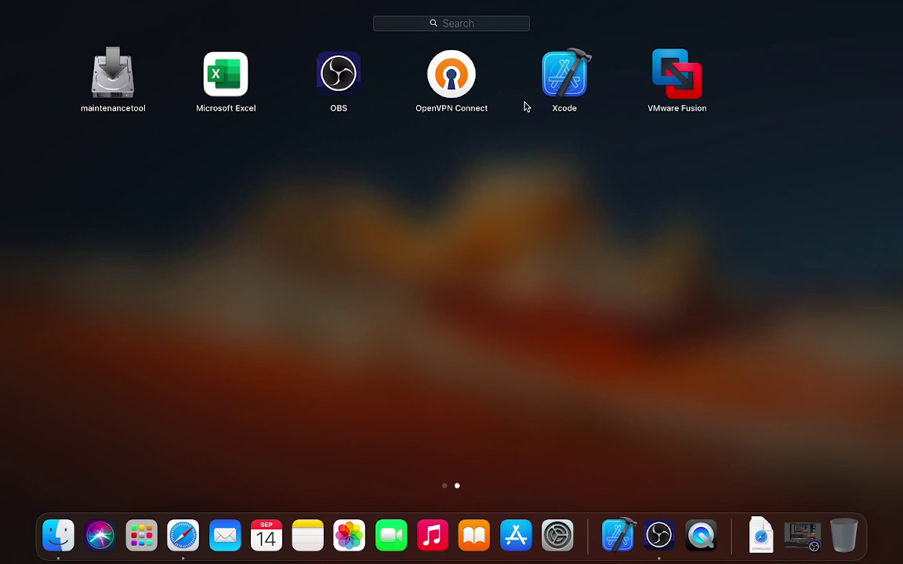
pyautogui.click(677, 85)
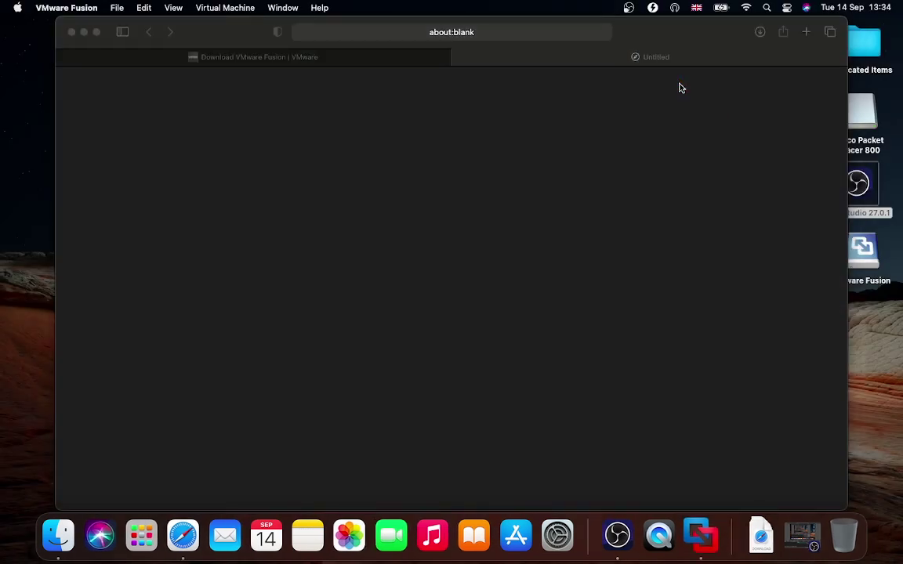
pyautogui.click(308, 58)
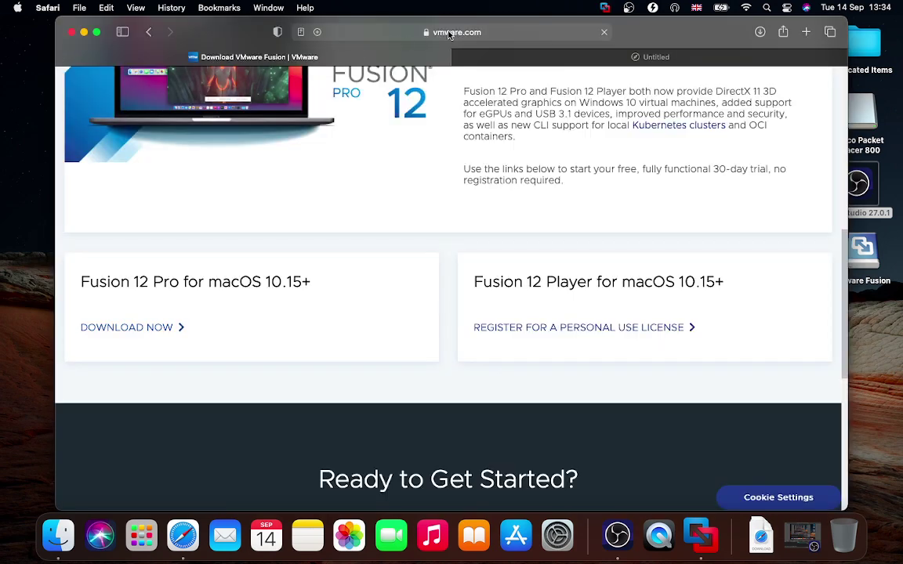
# - Search Google for 'github gns3' and open the GNS3/gns3-gui Releases page
pyautogui.click(449, 32)
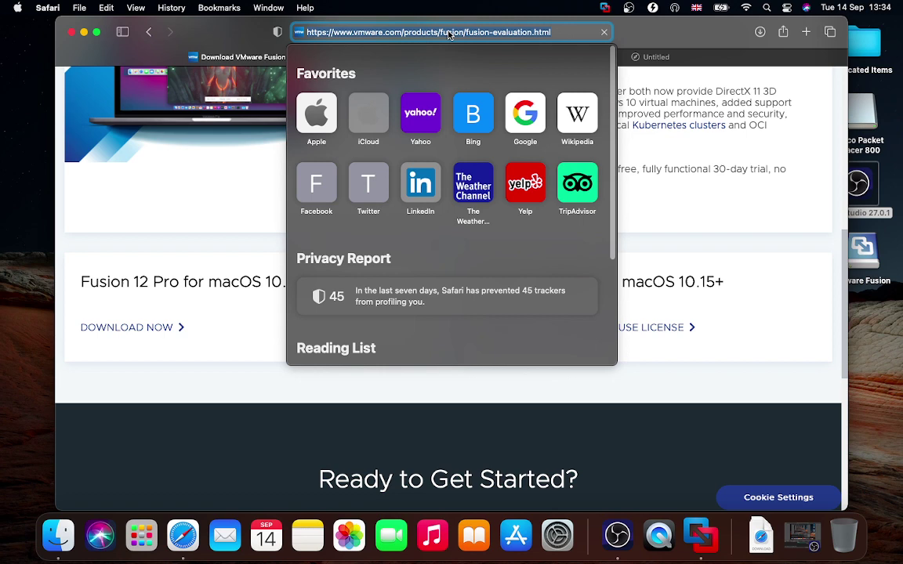
pyautogui.write('github gns3')
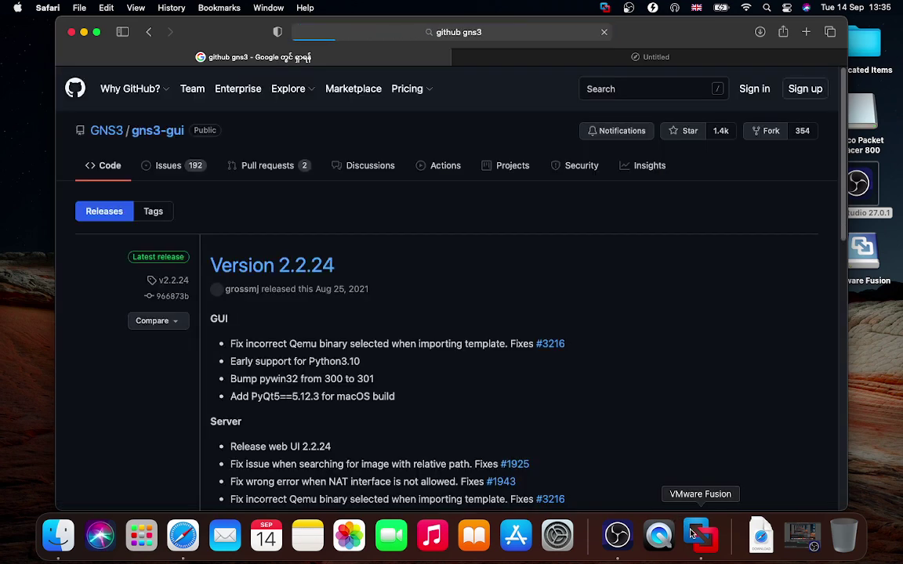
pyautogui.click(700, 535)
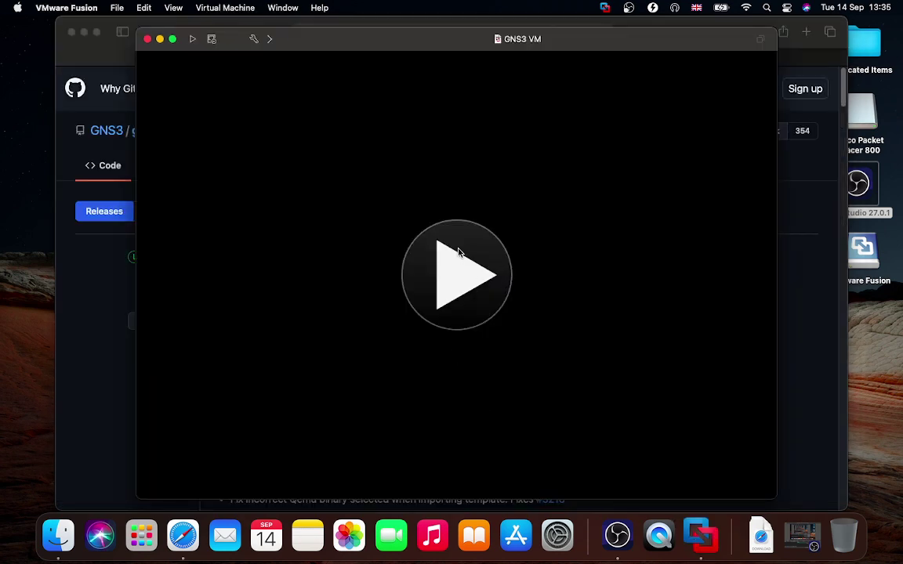
# - Browse the GNS3 2.2.24 release assets, then close the GNS3 VM console window
pyautogui.click(160, 39)
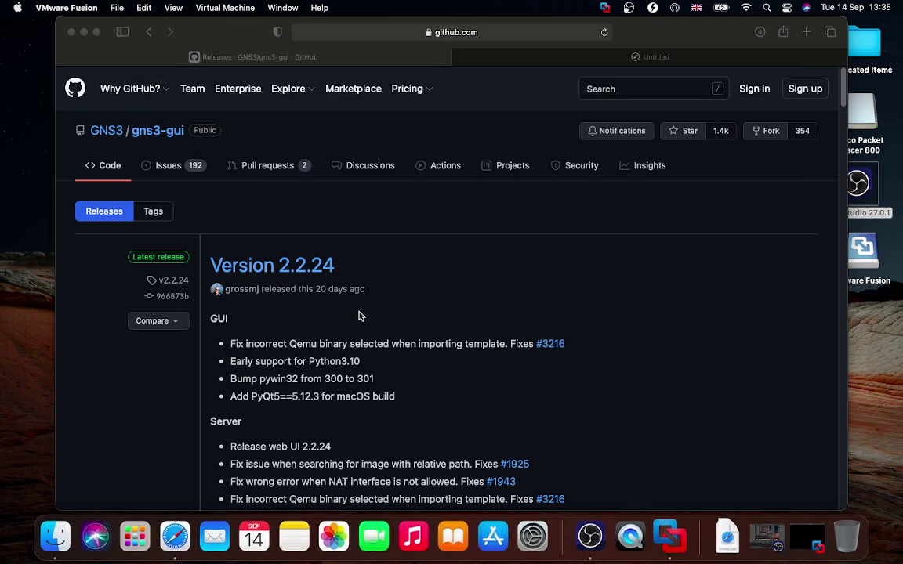
pyautogui.scroll(-3, 359, 317)
pyautogui.scroll(-10, 359, 316)
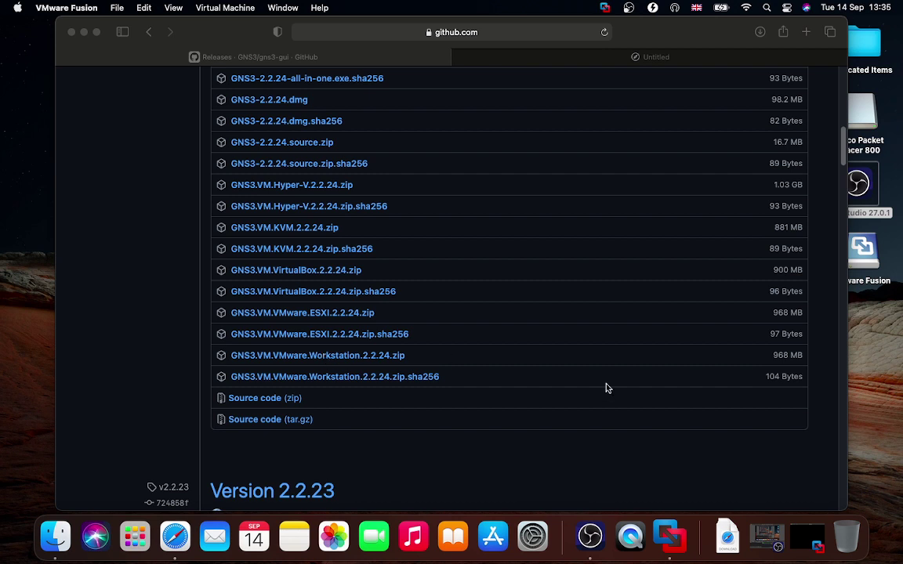
pyautogui.click(672, 539)
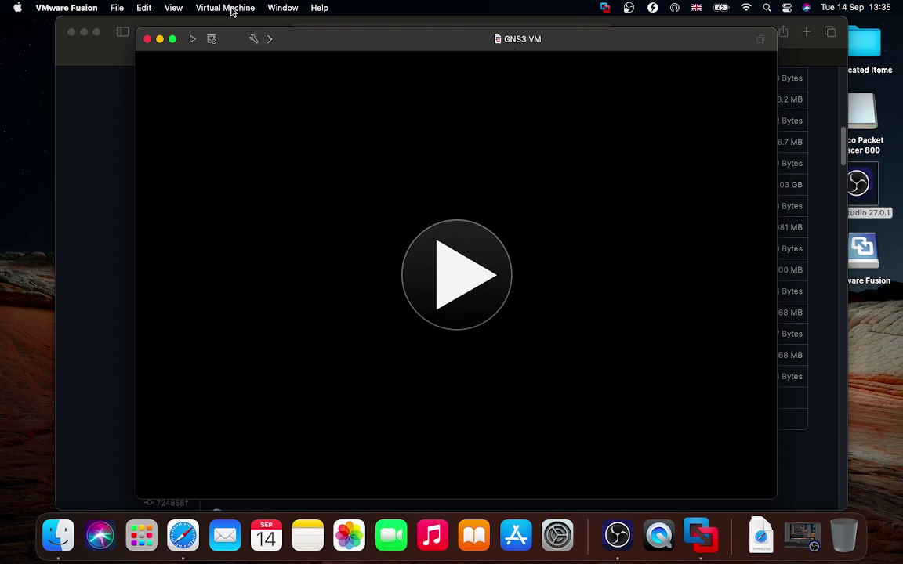
pyautogui.click(147, 40)
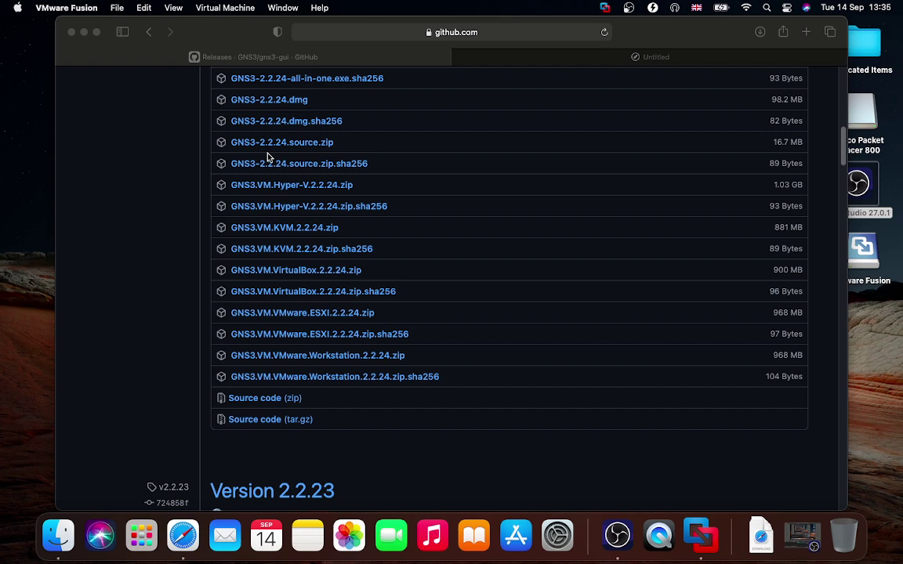
# - Close the browser window and launch GNS3 2.2.24 from a Launchpad search
pyautogui.click(71, 32)
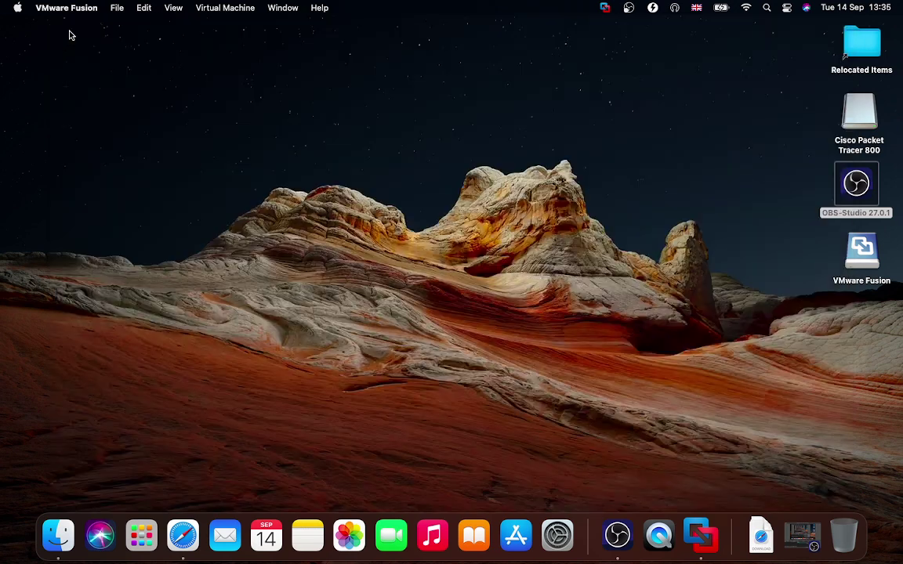
pyautogui.press('F4')
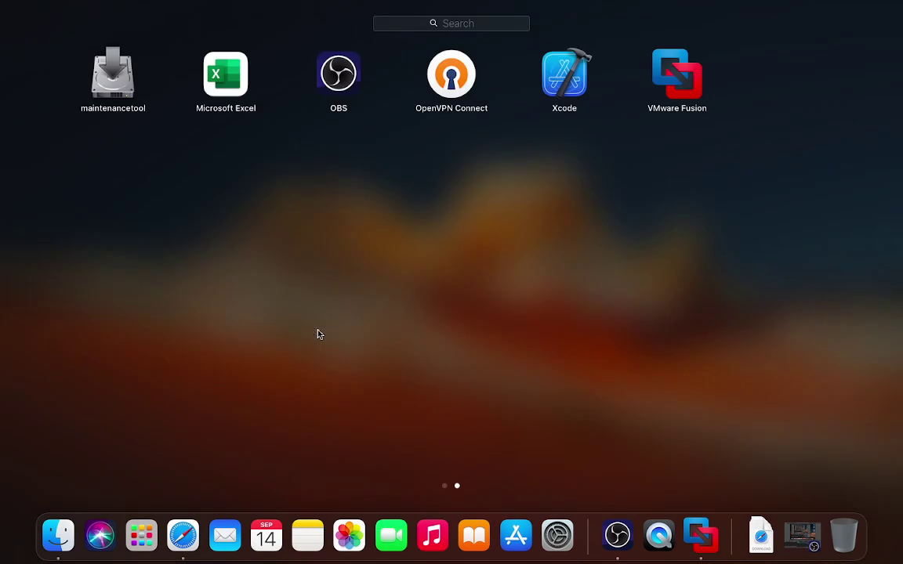
pyautogui.write('gimp')
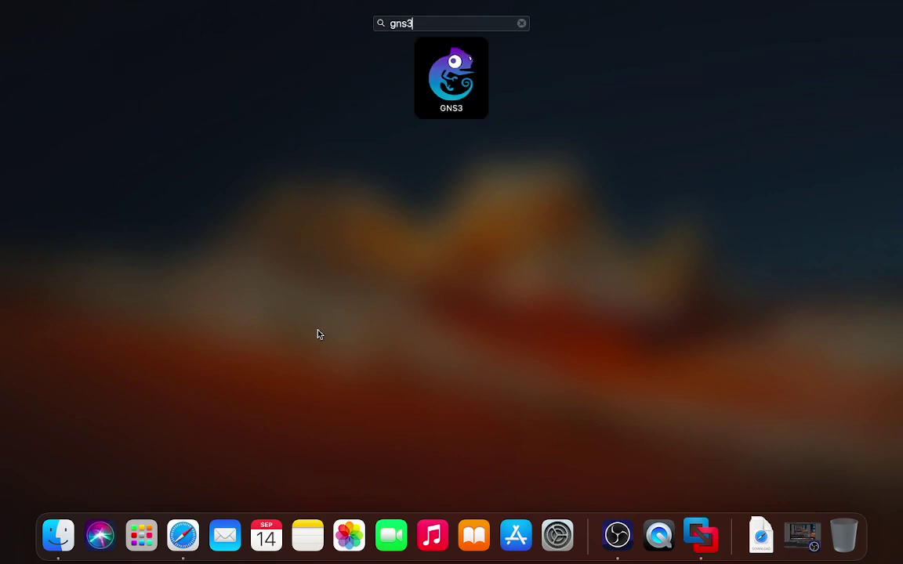
pyautogui.press('Return')
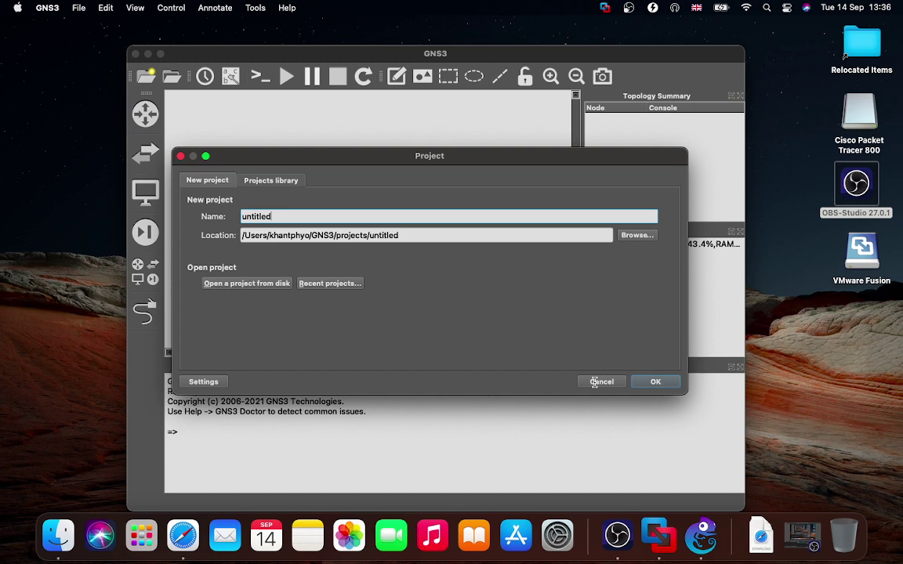
# - Skip New Project, then enable the GNS3 VM with VMware Fusion in Preferences and save
pyautogui.press('Escape')
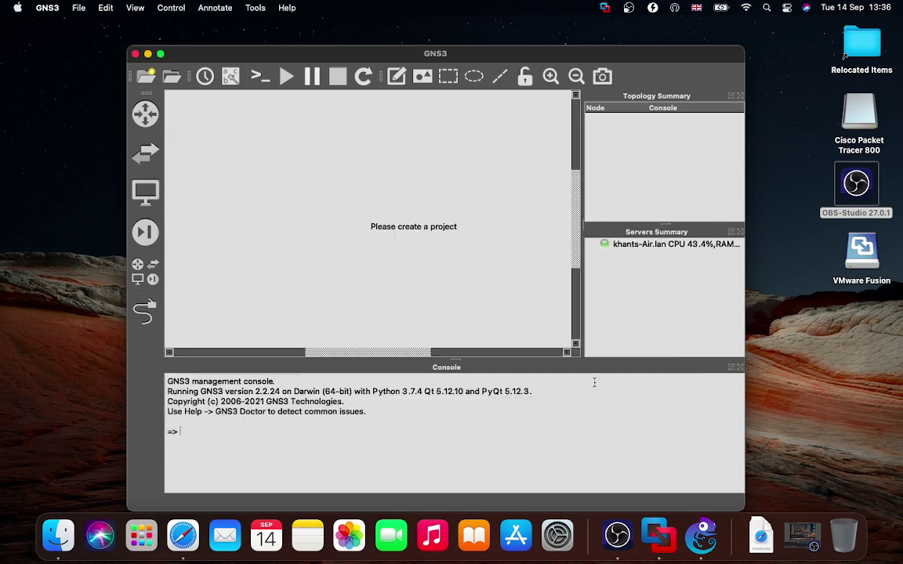
pyautogui.doubleClick(454, 55)
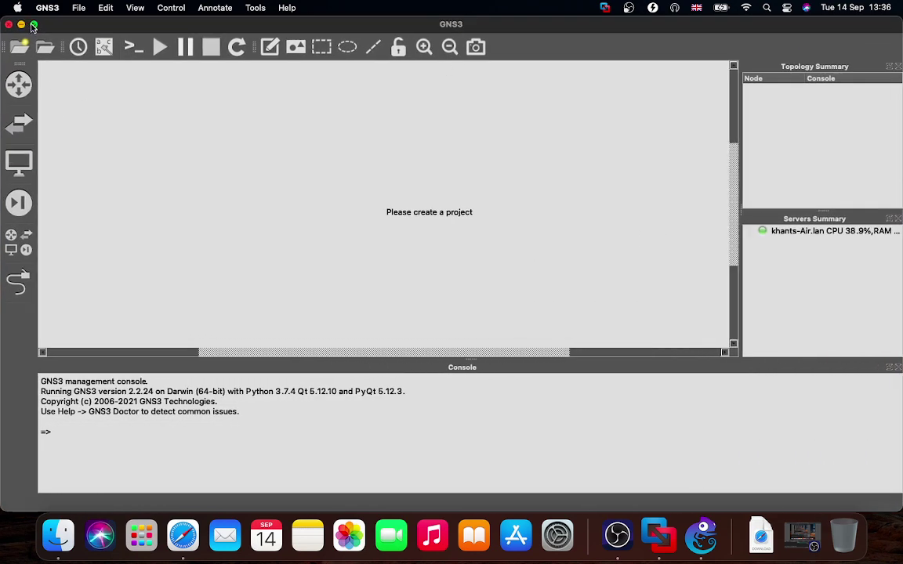
pyautogui.moveTo(33, 26)
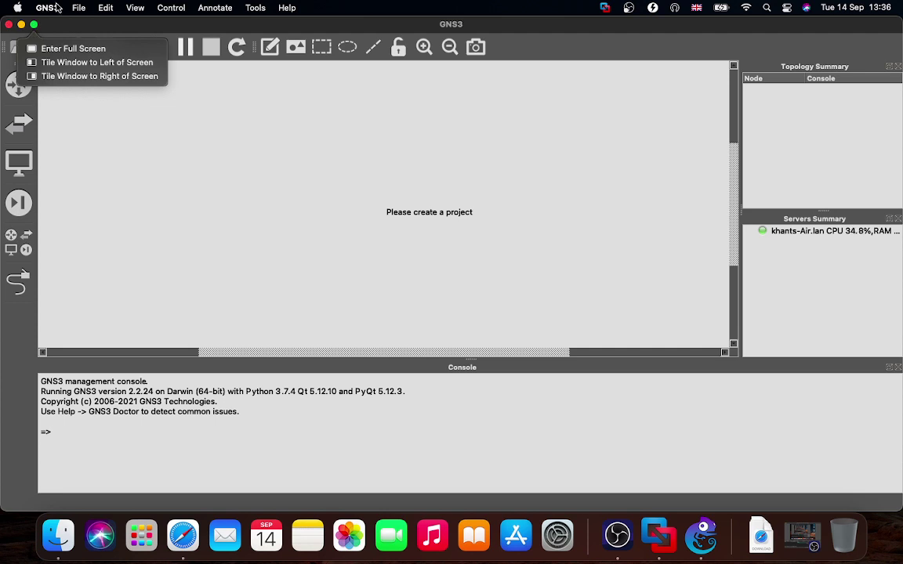
pyautogui.click(48, 8)
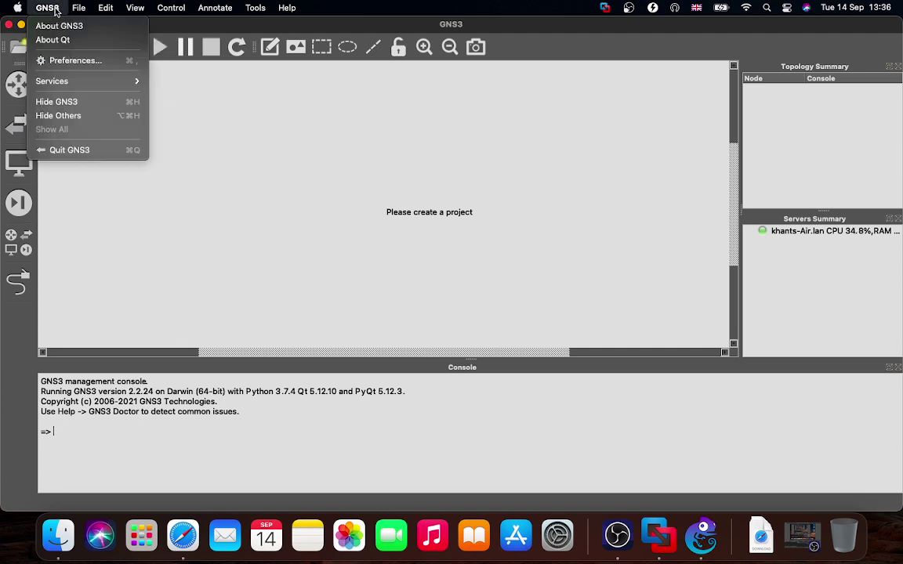
pyautogui.click(52, 59)
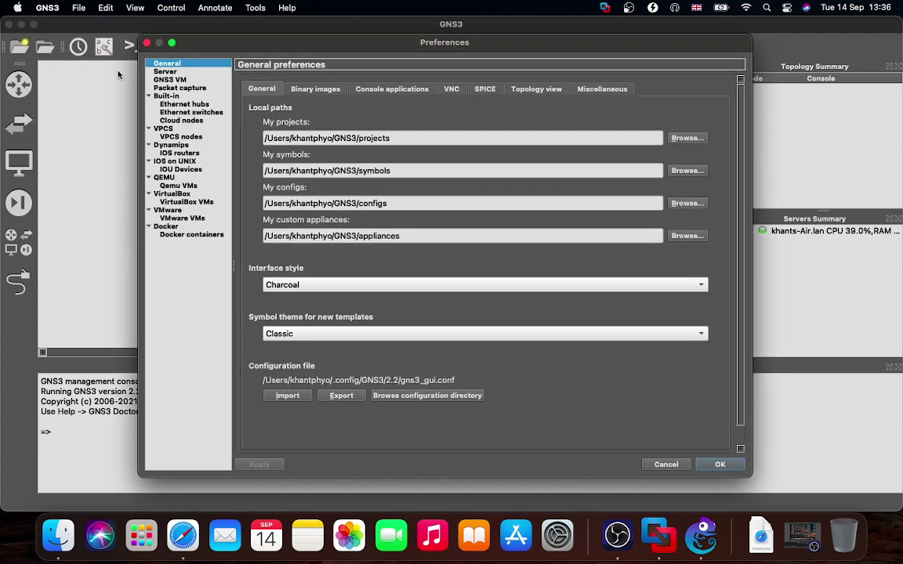
pyautogui.click(173, 80)
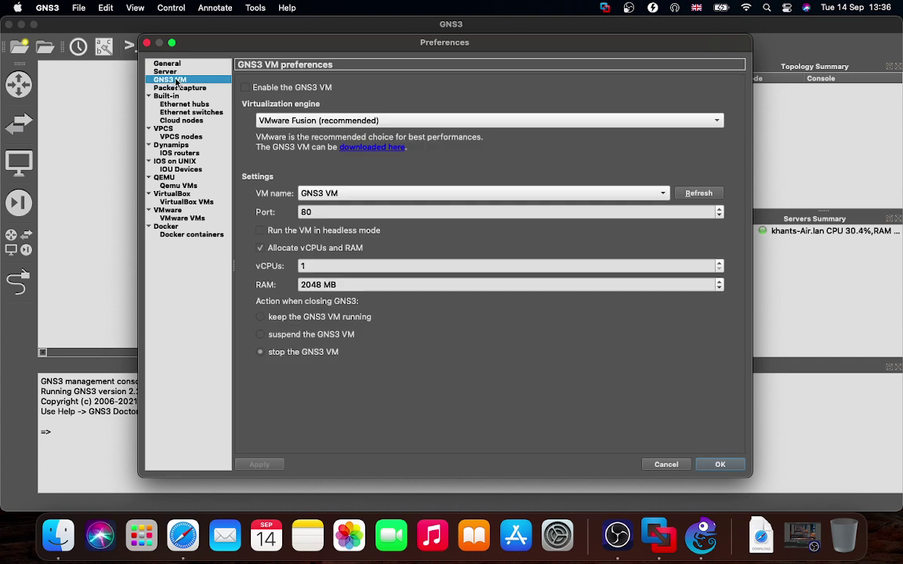
pyautogui.click(245, 87)
pyautogui.click(312, 122)
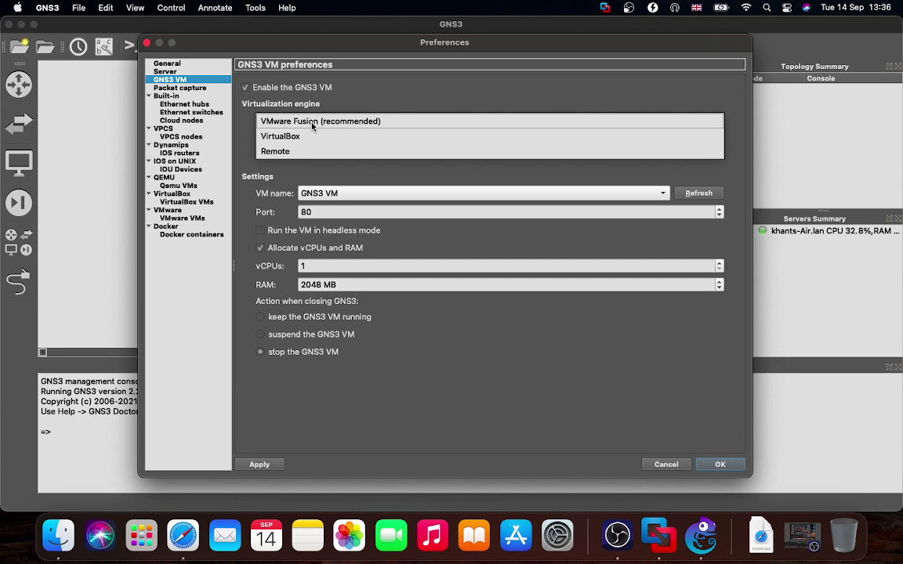
pyautogui.click(295, 124)
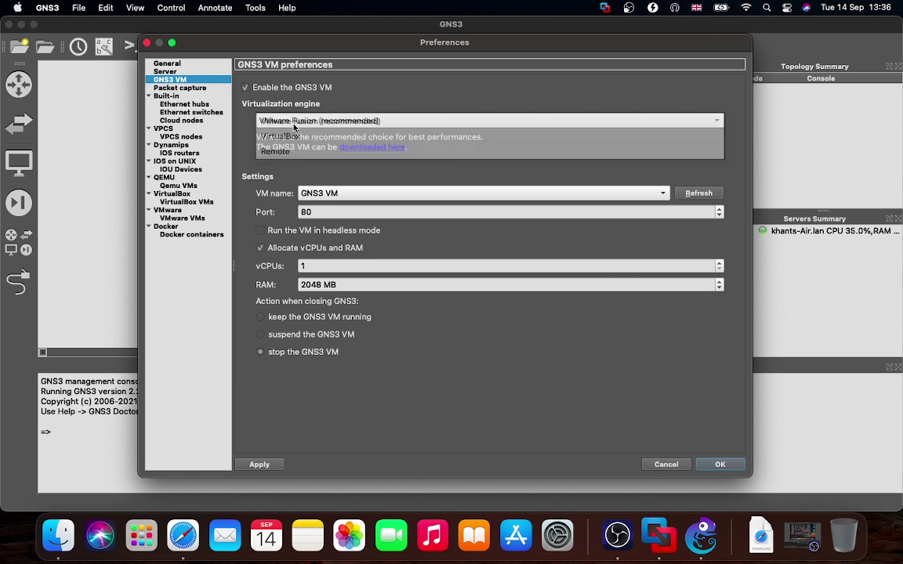
pyautogui.click(698, 193)
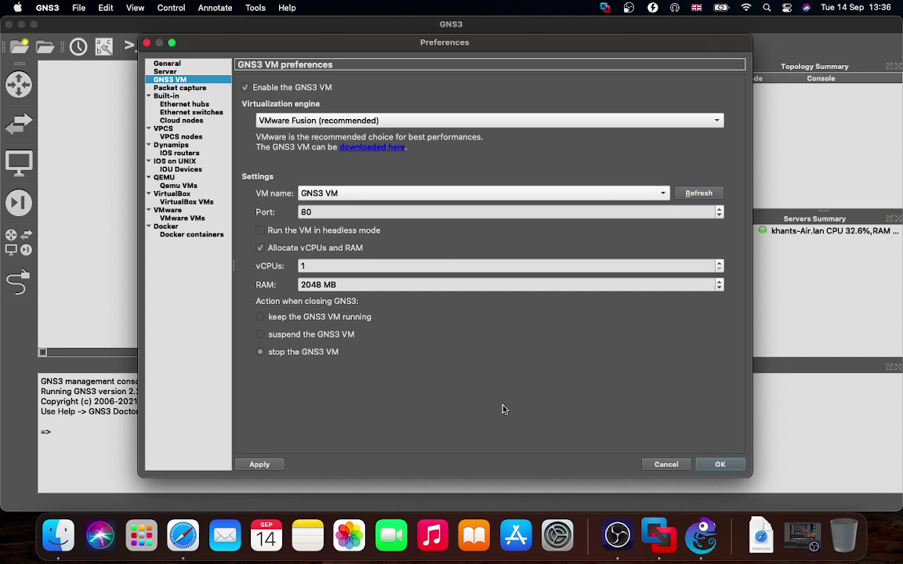
pyautogui.click(713, 463)
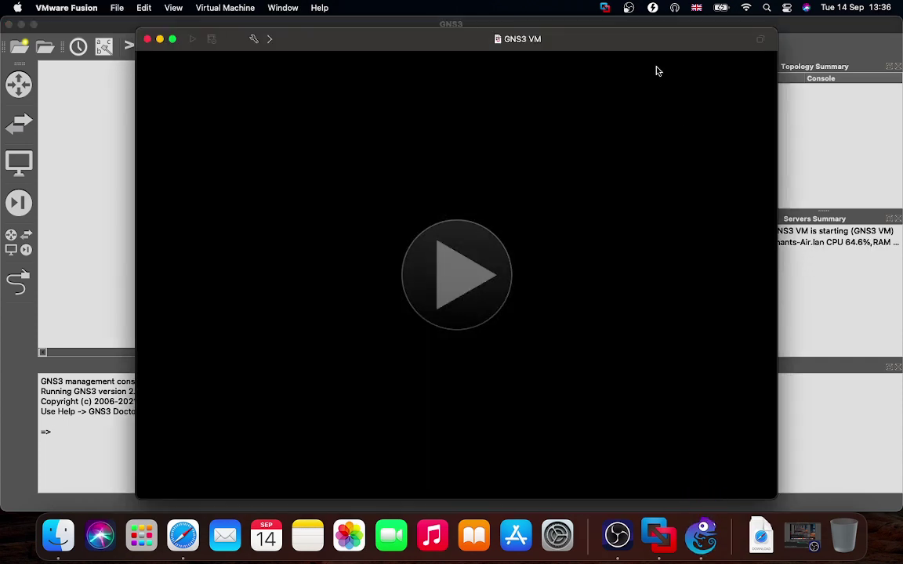
# - Move the GNS3 VM window and let it boot to server 2.2.24 at 172.16.68.2
pyautogui.moveTo(641, 45); pyautogui.dragTo(578, 37)
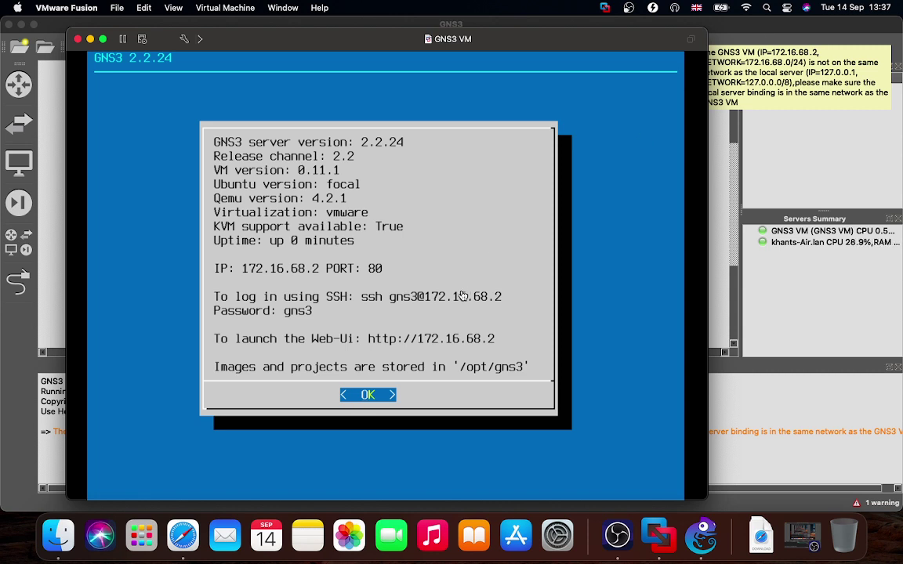
# - Bring the GNS3 main window forward to see the GNS3 VM in Servers Summary
pyautogui.click(723, 321)
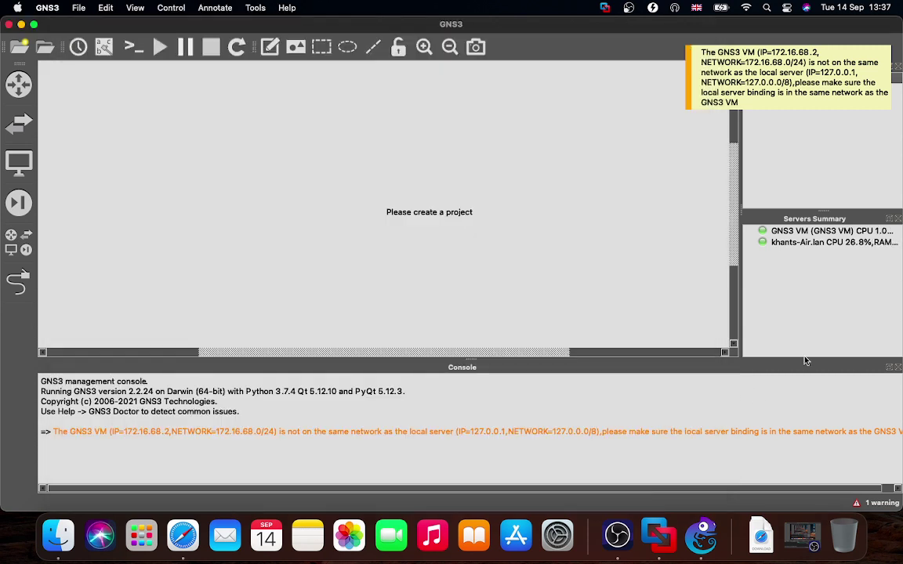